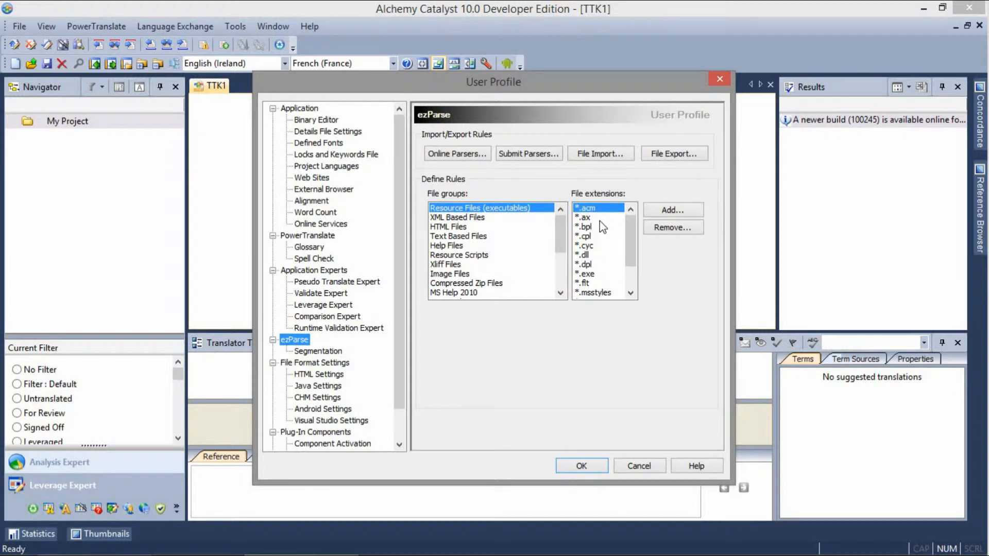
- Examine the file extensions covered by the Resource Files, HTML Files, Help Files, Resource Scripts and Xliff Files groups in ezParse
click(586, 236)
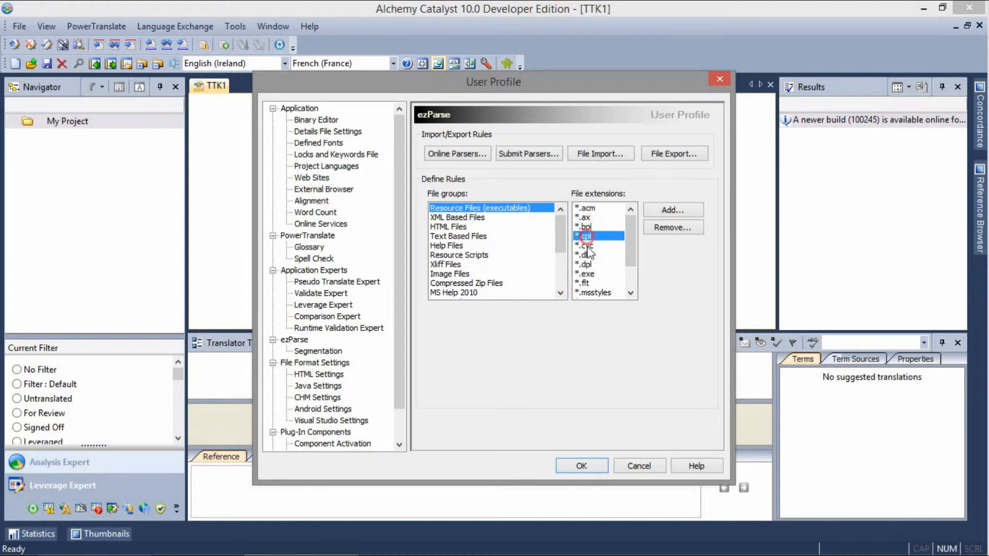
click(631, 282)
click(592, 291)
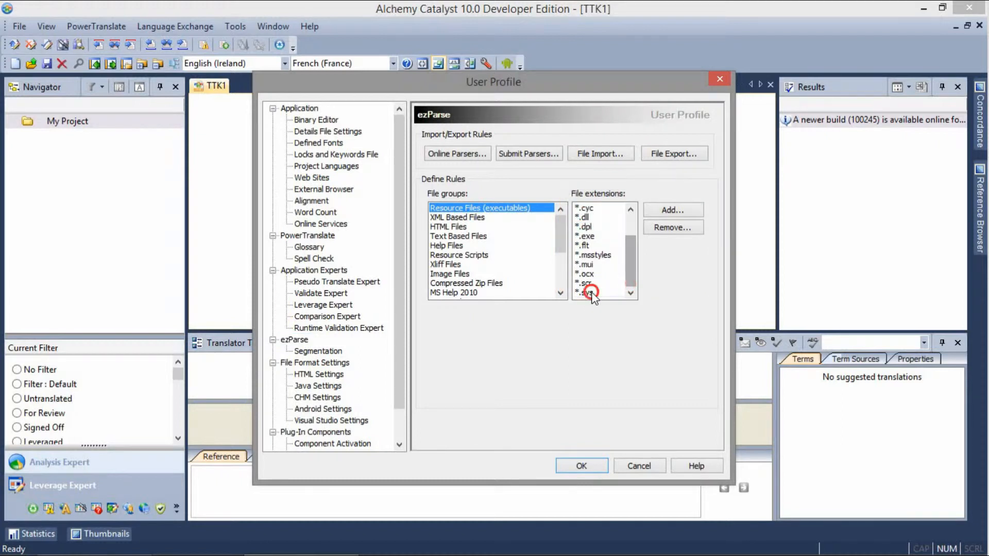
click(588, 218)
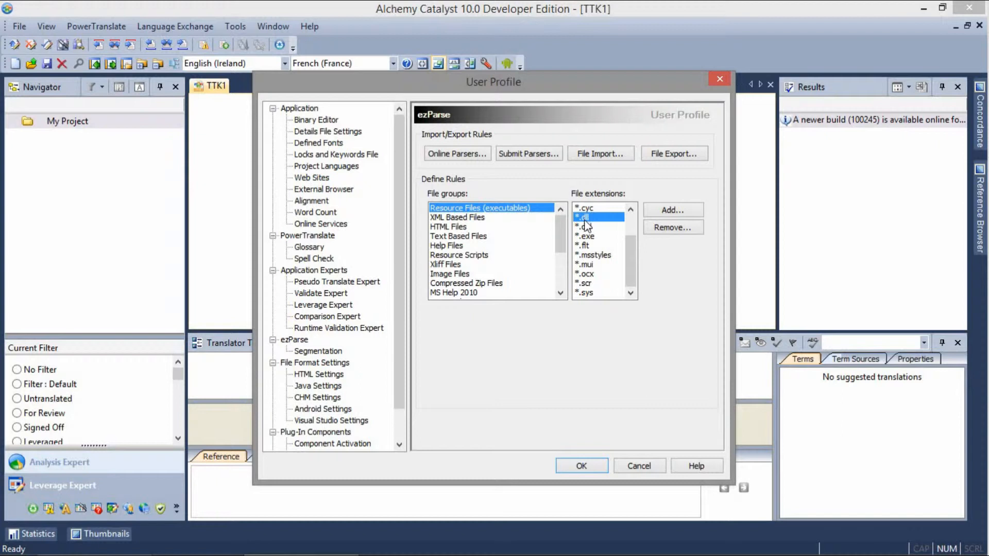
click(455, 229)
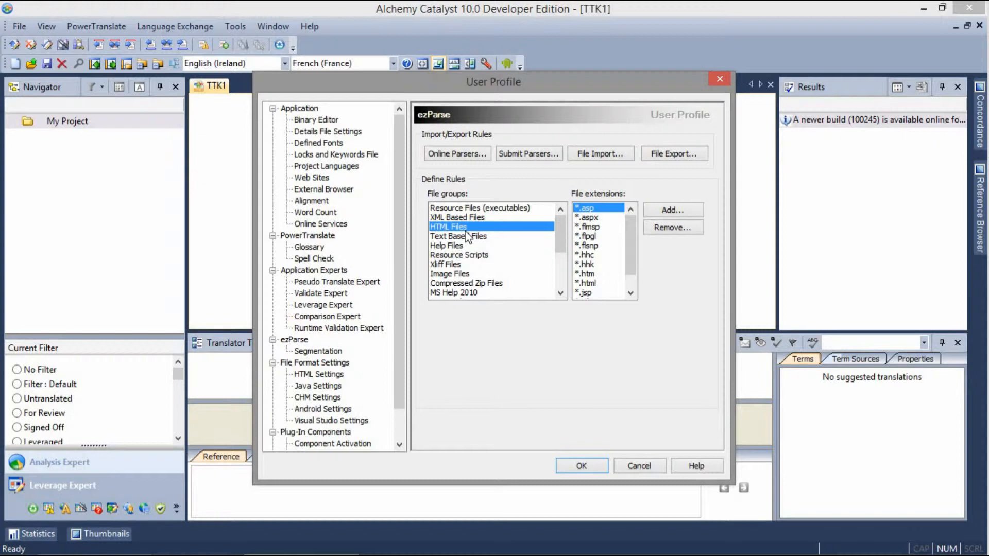
click(449, 246)
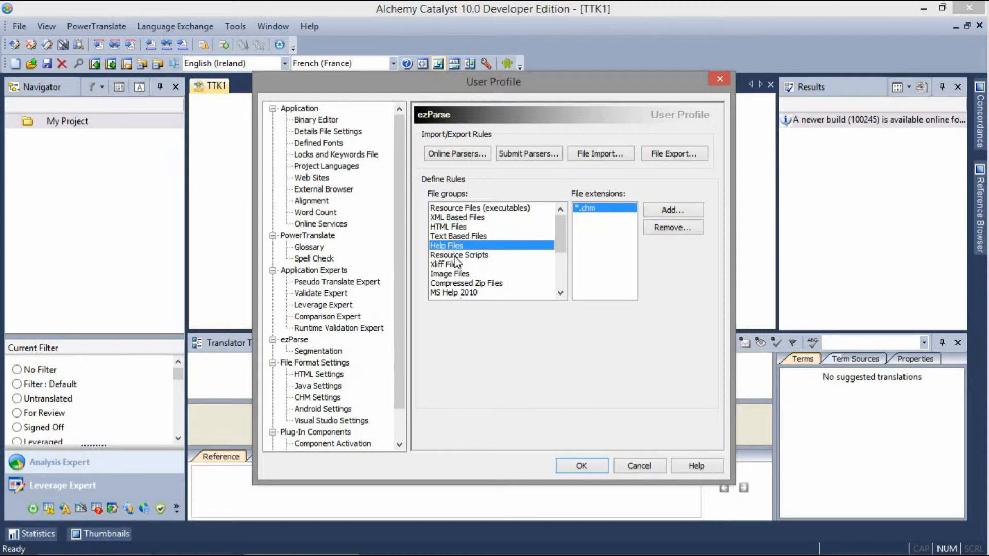
click(455, 256)
click(453, 265)
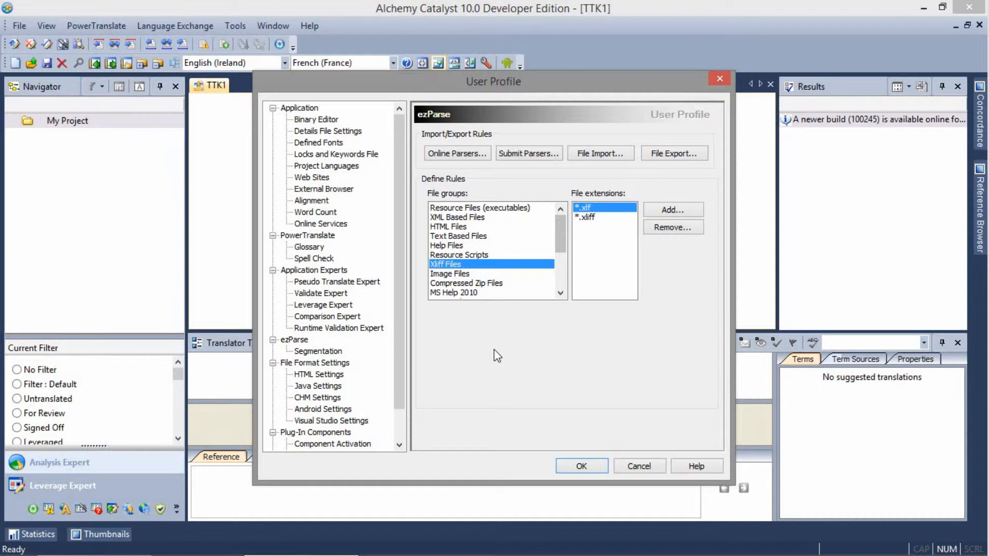
- Select the Text Based Files group and display the parsing rules of its *.txt extension
click(456, 237)
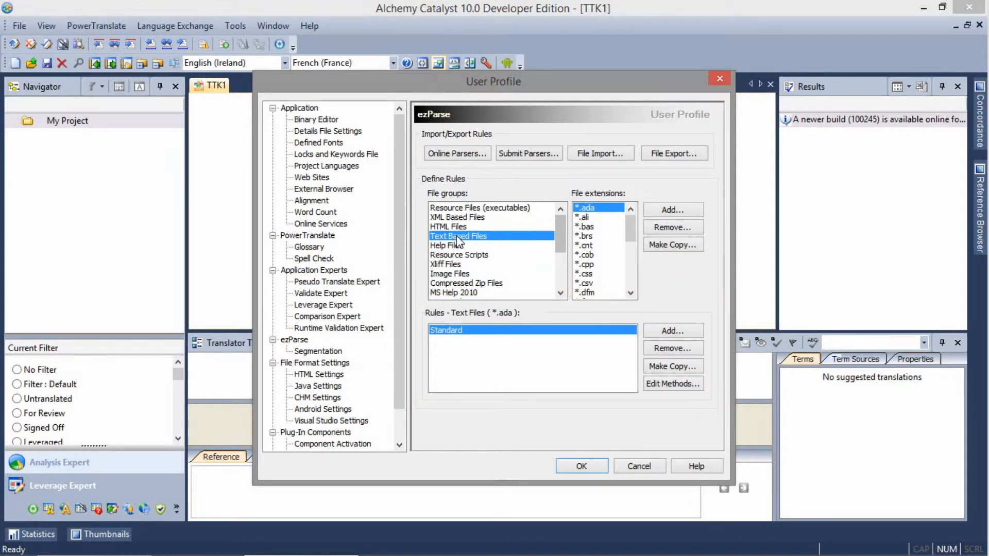
drag(630, 223, 630, 284)
click(587, 292)
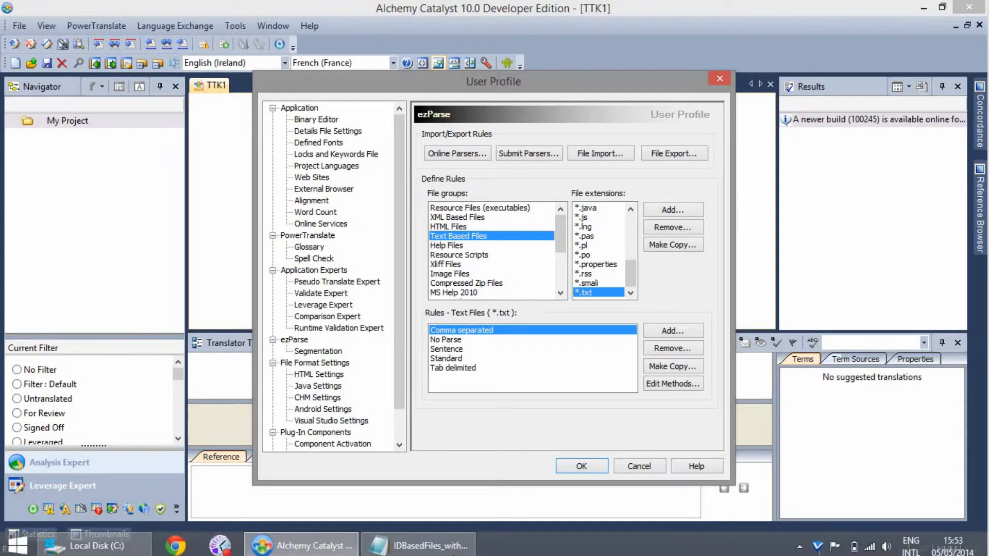
- Switch to Notepad and examine how the first line of IDBasedFiles_withcontext.properties separates the string ID from the quoted text
click(412, 542)
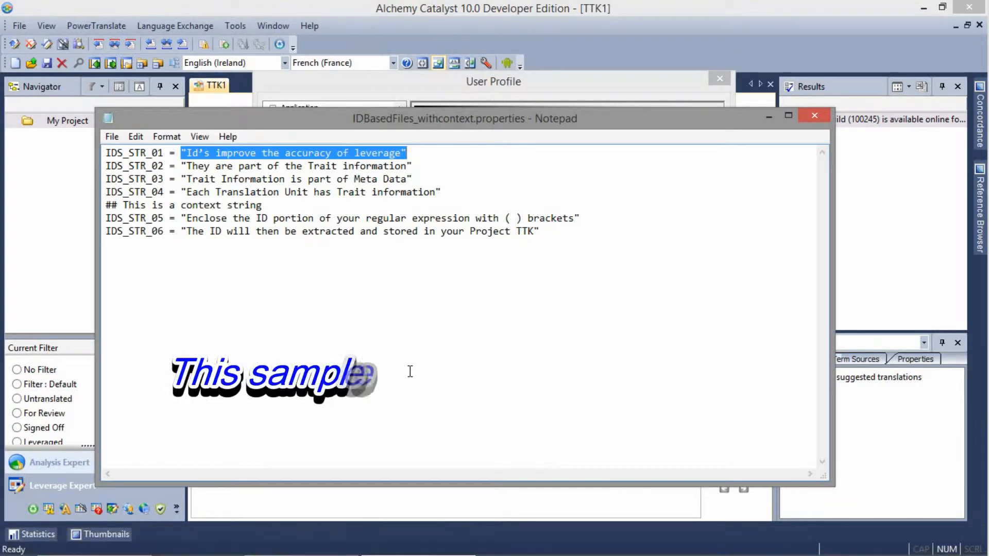
drag(105, 153, 408, 153)
click(169, 153)
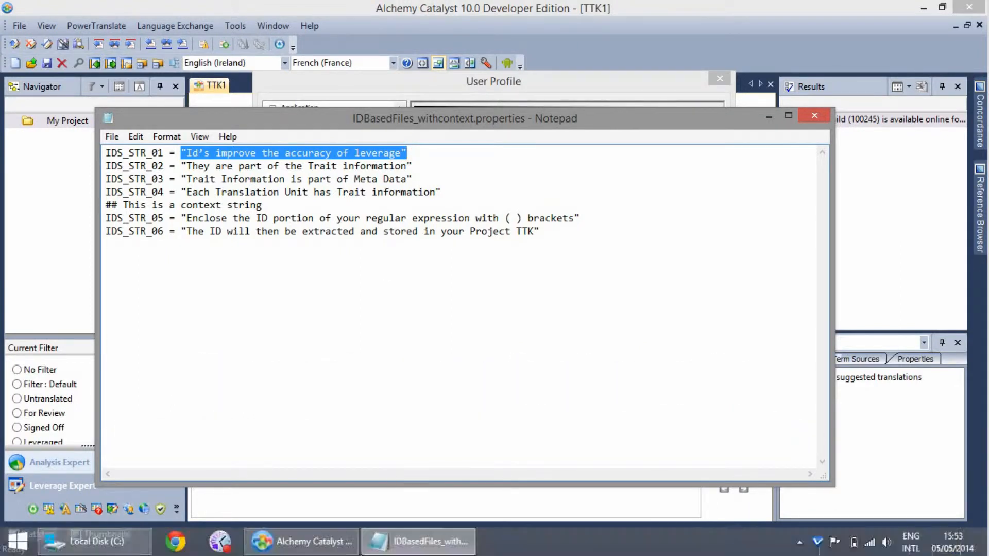
- Switch back to Alchemy Catalyst and add a rule named MyFirstProperties for the *.properties extension
click(330, 542)
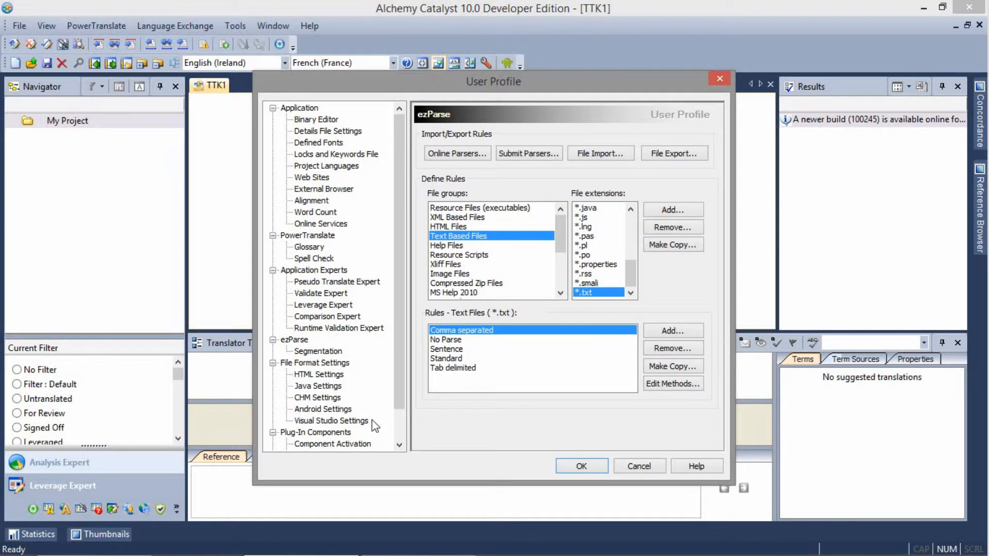
click(596, 263)
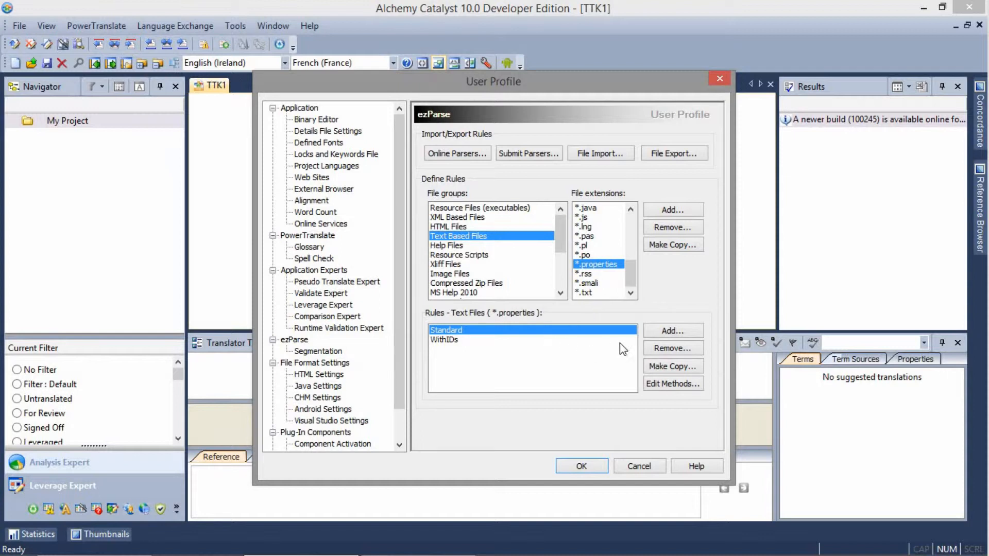
click(655, 335)
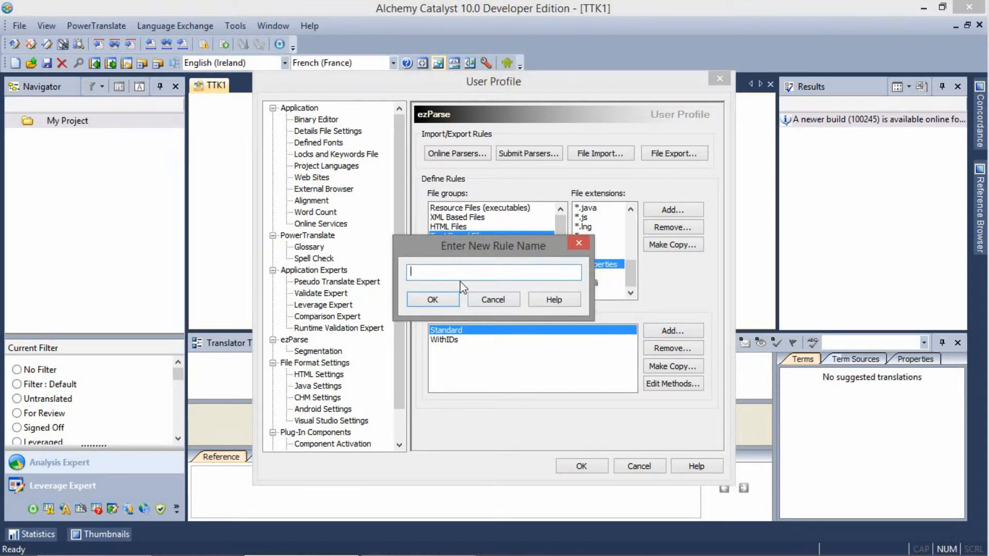
text(MyFirstProperties)
click(449, 299)
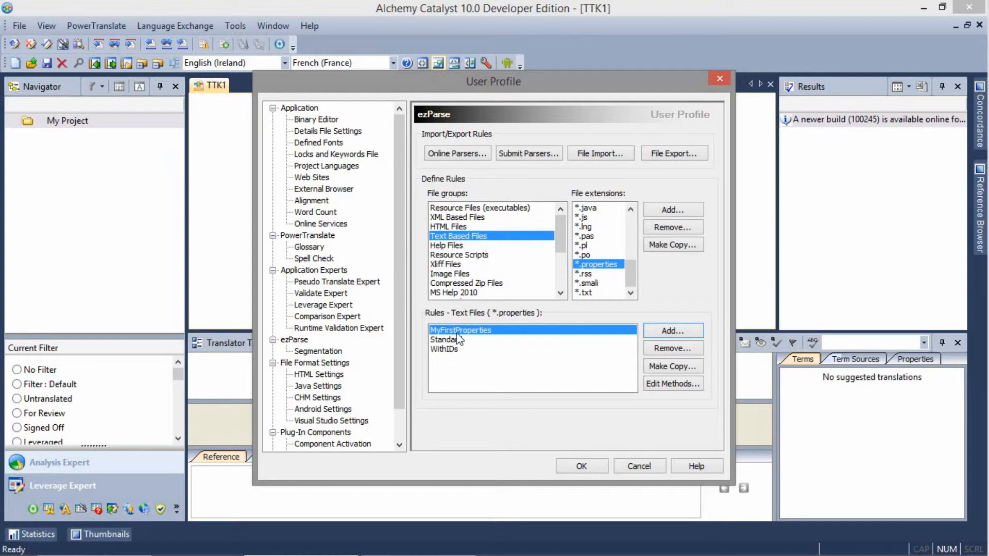
- Open the MyFirstProperties rule's methods in a maximized editor and load C:\IDBasedFiles_withcontext.properties as the preview file
click(672, 384)
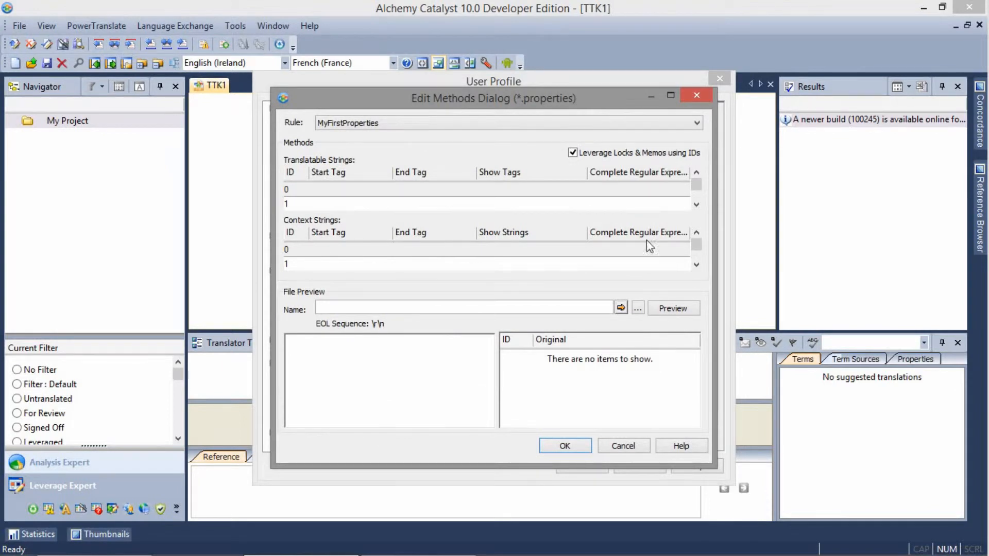
click(669, 96)
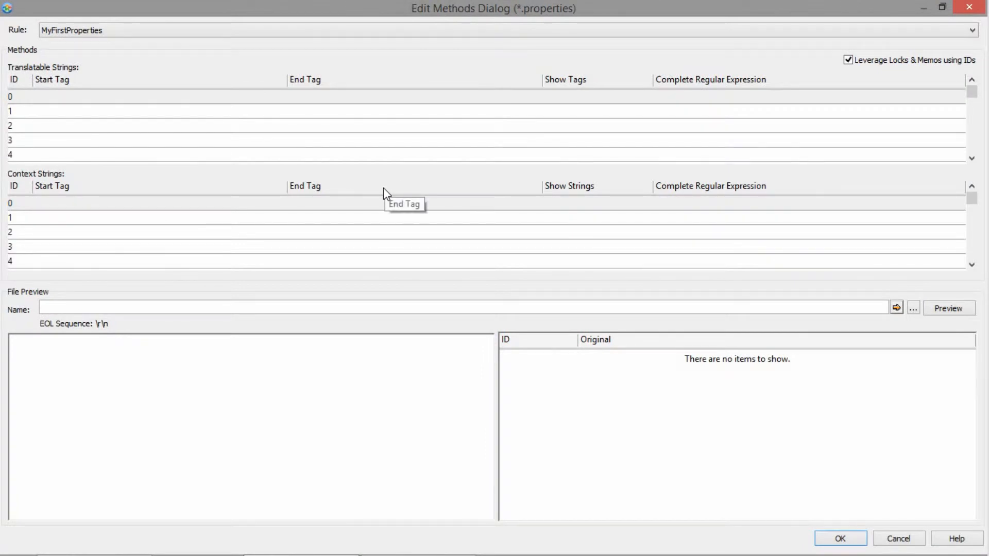
click(913, 308)
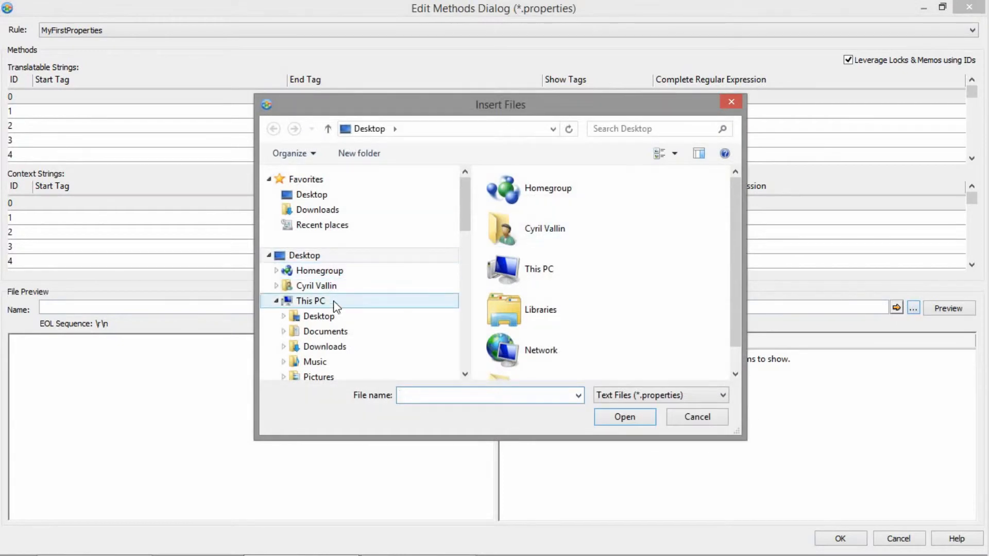
click(315, 303)
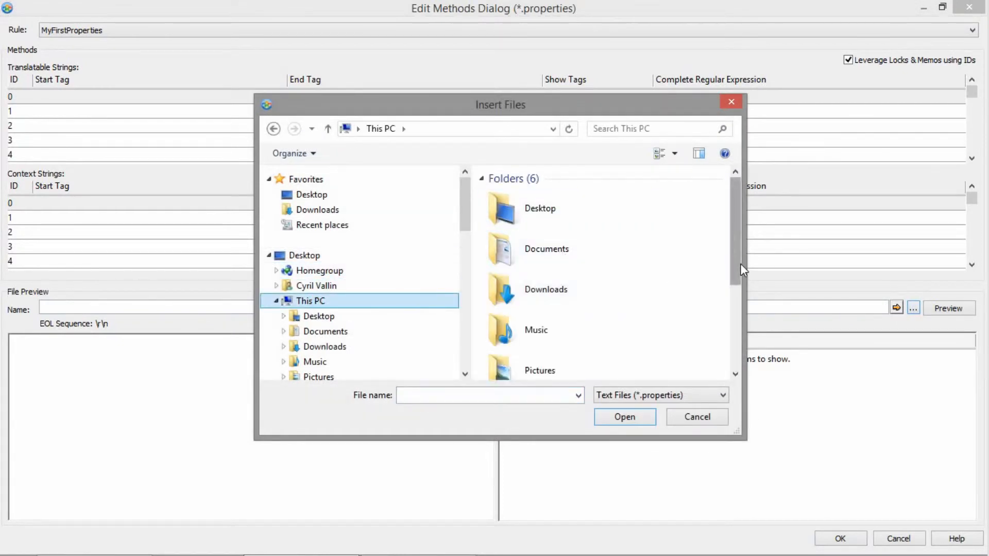
drag(740, 263, 737, 341)
click(599, 317)
double_click(599, 318)
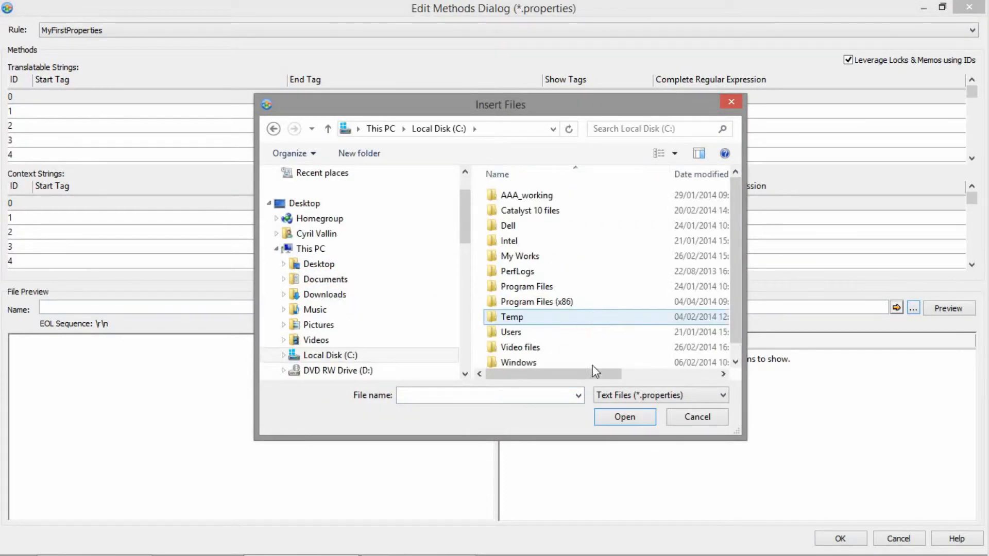
click(734, 351)
double_click(545, 360)
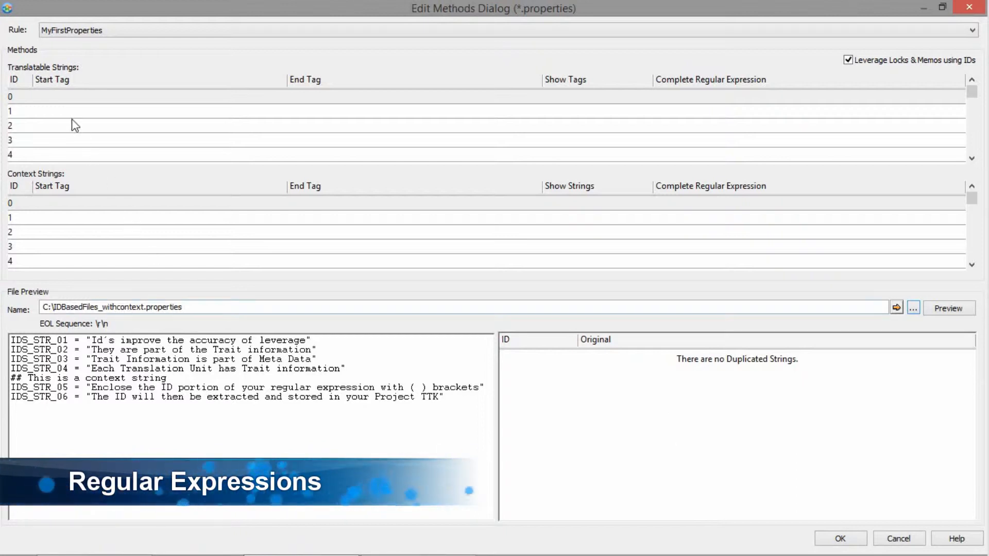
- Set both the start tag and end tag of translatable string method 0 to a double quote (") and preview the parsing
click(64, 97)
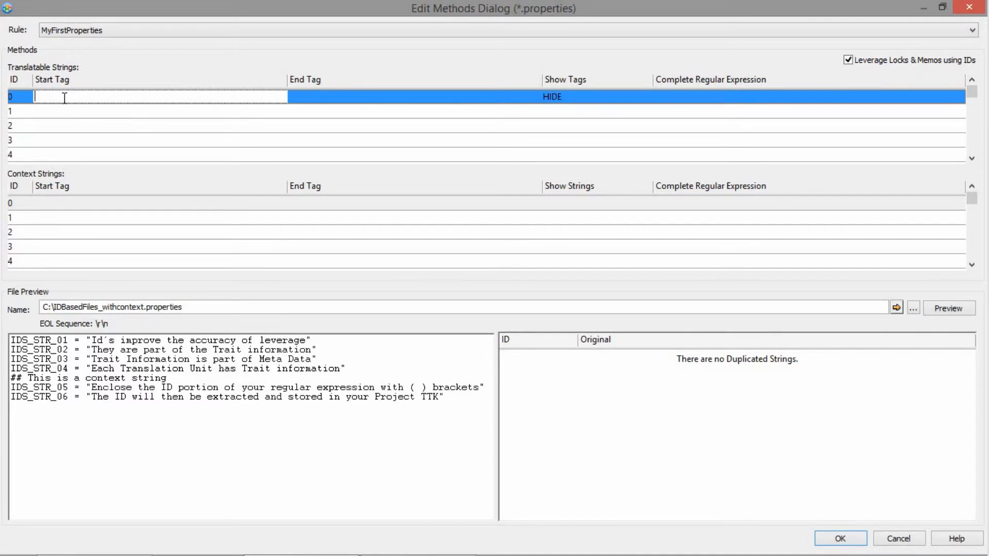
right_click(64, 97)
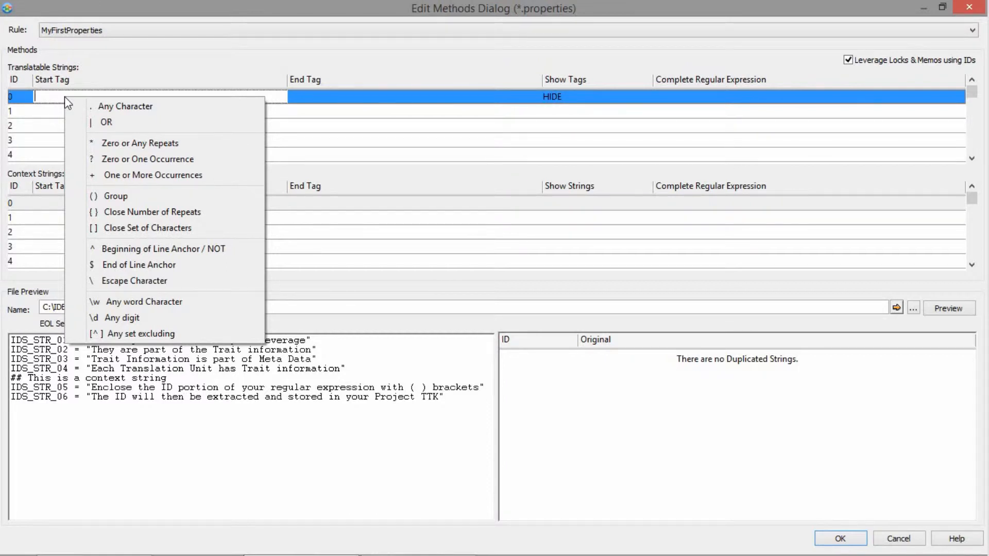
click(53, 99)
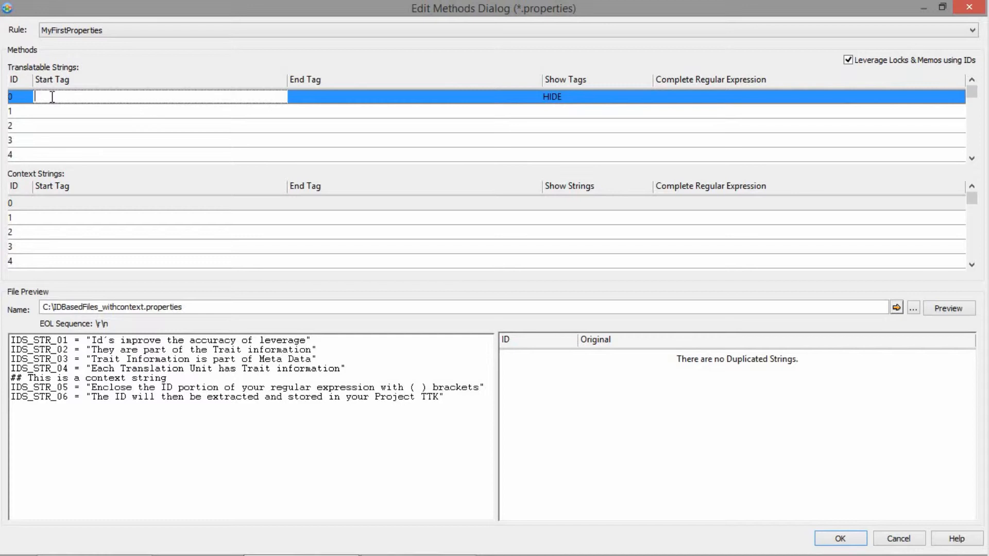
click(47, 96)
text(")
click(319, 96)
text(")
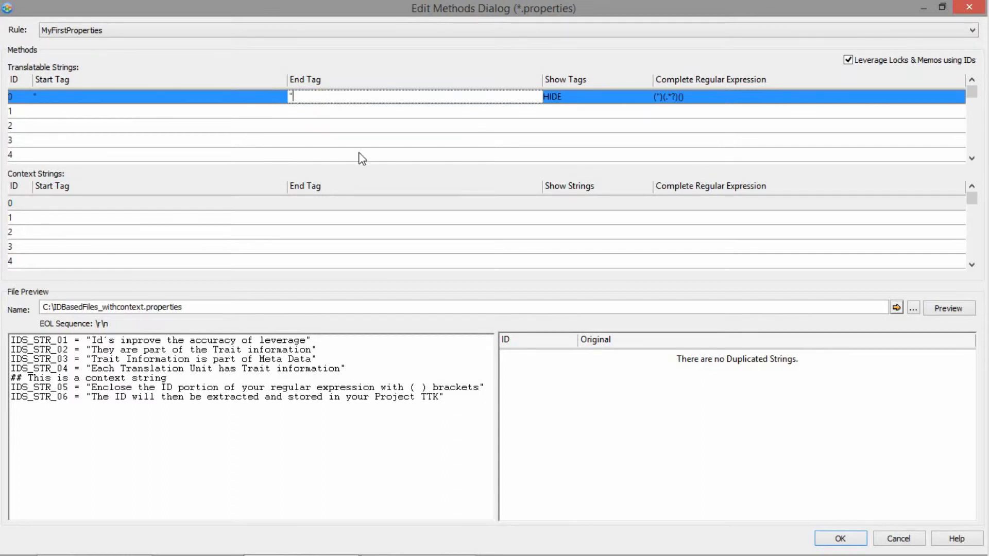
click(949, 309)
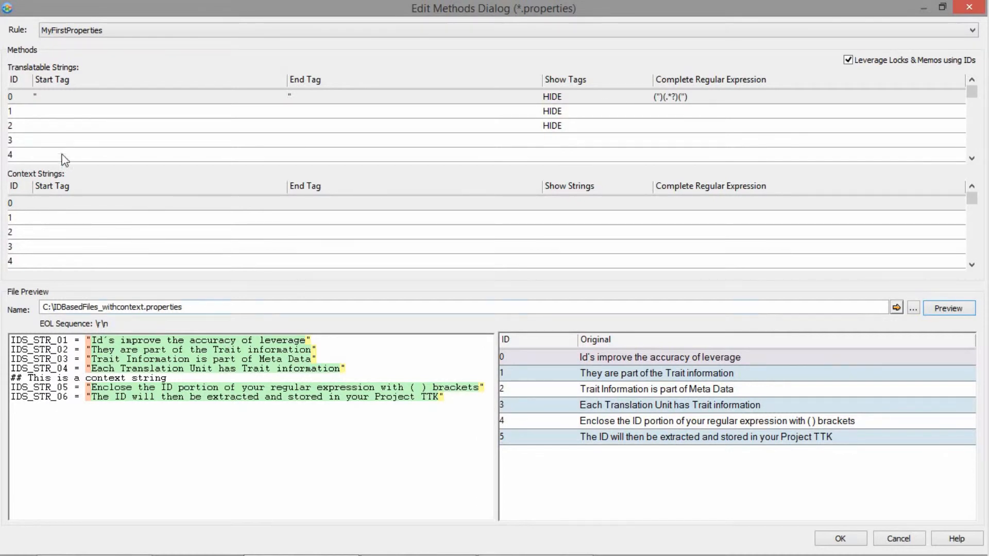
- Replace the start tag of translatable string method 0 with ^[^=]* and preview the parsing
click(52, 94)
key(BackSpace)
text(^)
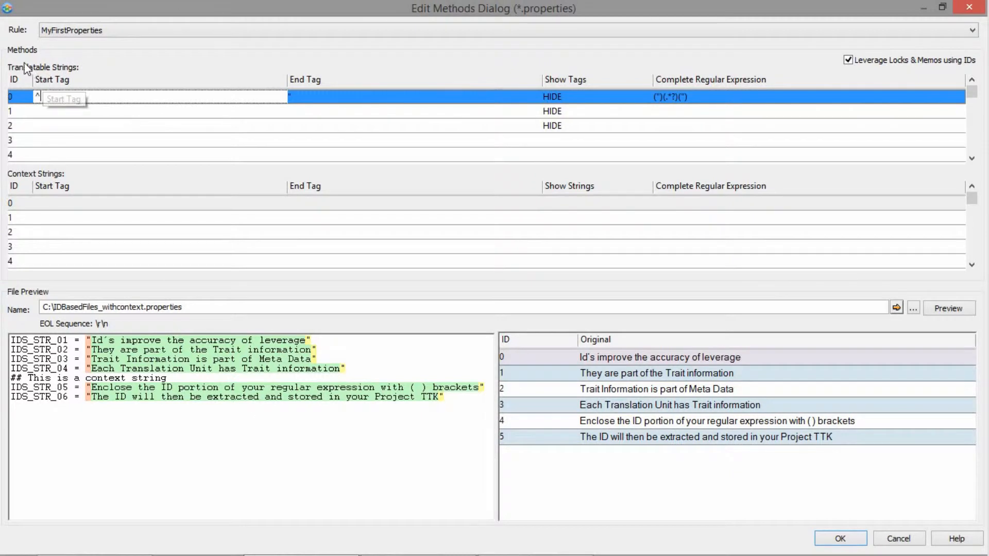
right_click(62, 96)
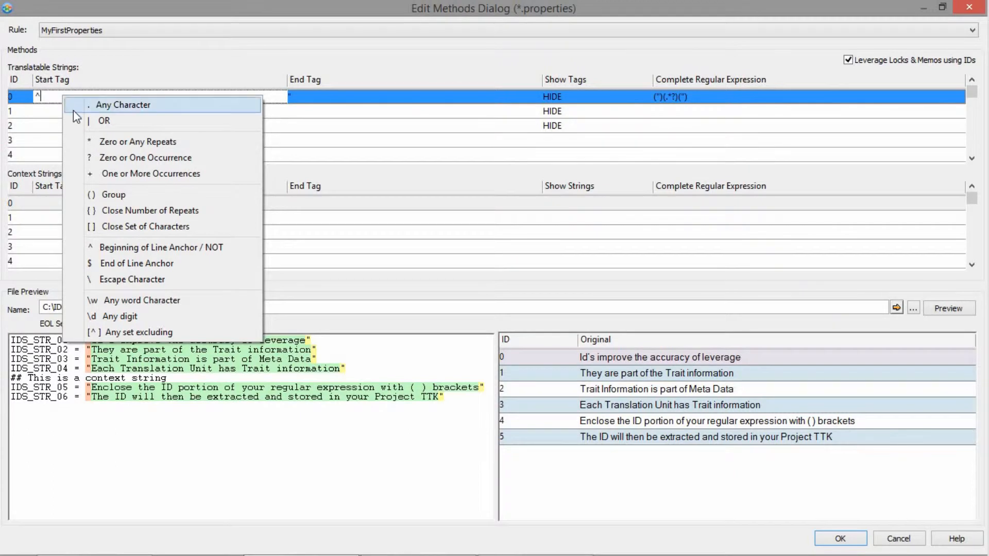
click(123, 333)
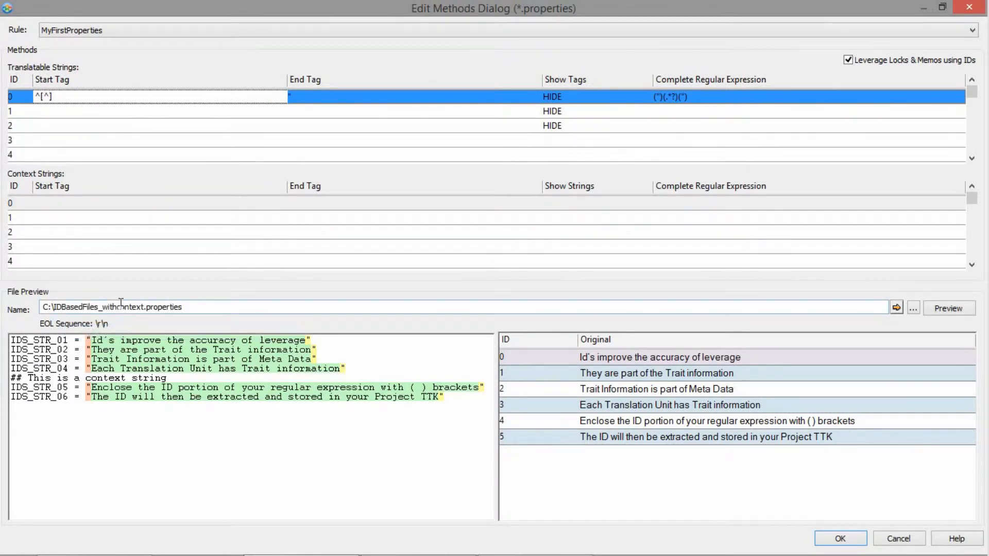
text(+)
key(BackSpace)
text(=)
click(72, 97)
text(*)
click(947, 308)
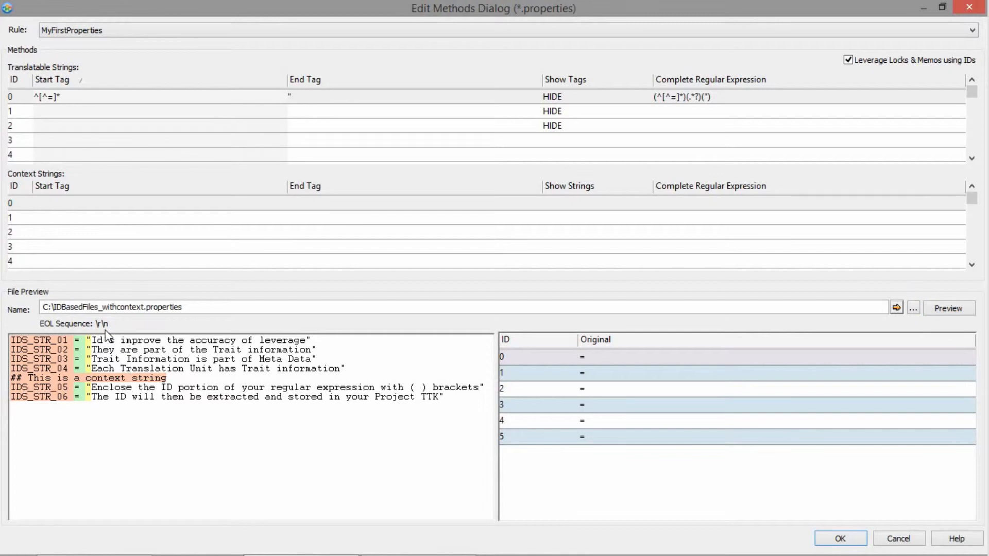
- Extend the start tag of method 0 to ^[^=]* = " so it includes the equals sign and opening quote, and preview the parsing
drag(75, 341, 93, 341)
click(165, 410)
click(77, 98)
text(=)
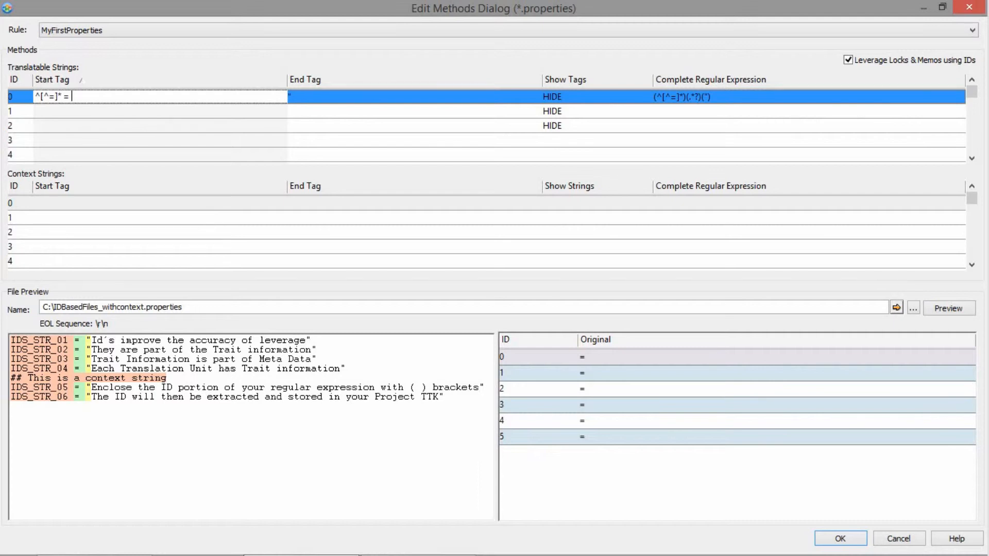
text( ")
click(961, 309)
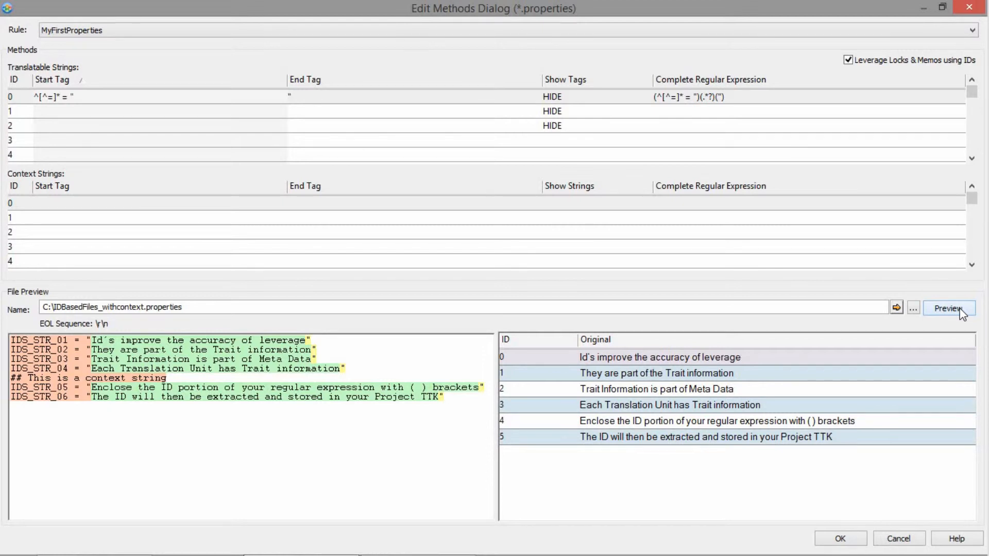
- Enclose the ID portion of method 0's start tag in brackets, making it ^([^=]*) = "
click(40, 96)
click(44, 96)
text(()
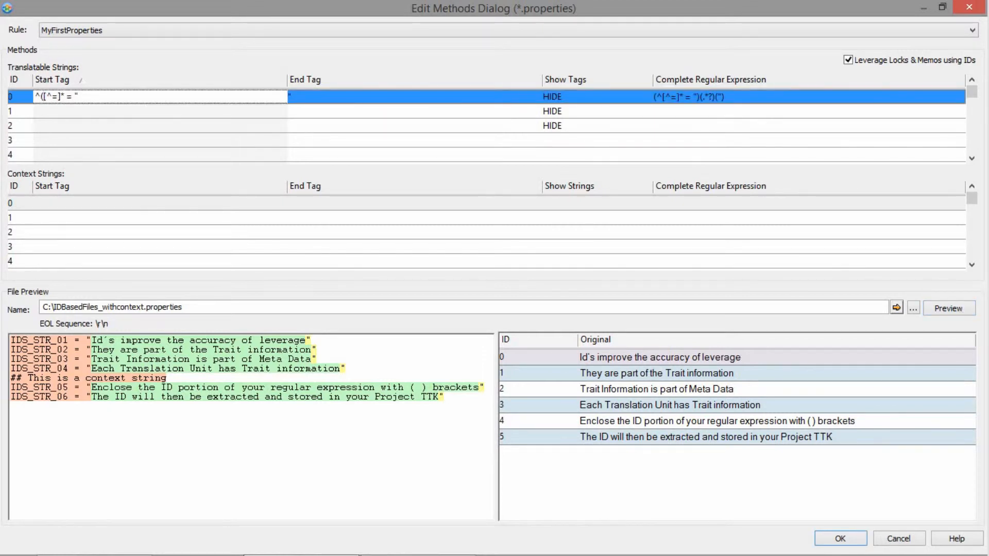
click(61, 95)
key(Right)
text())
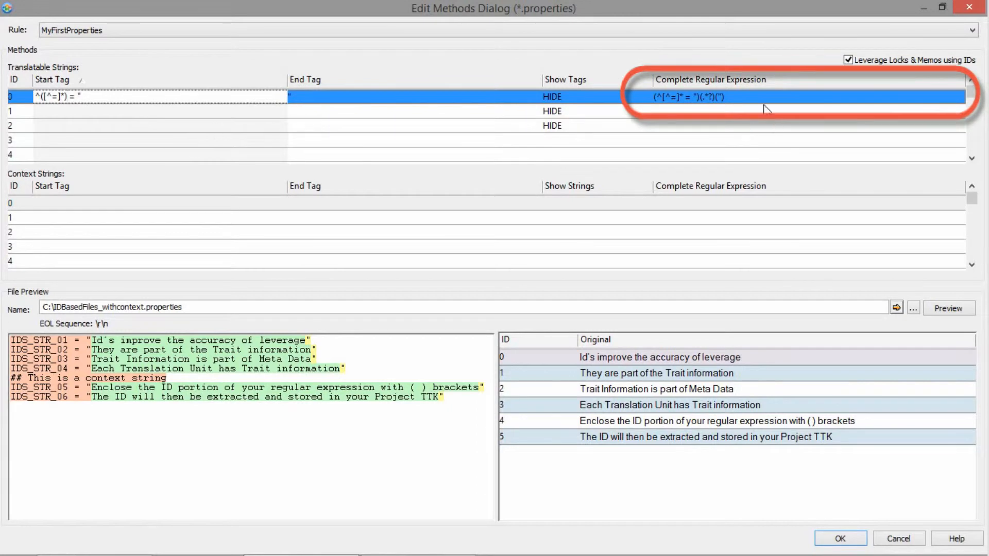
- Enable segment IDs in the advanced settings of translatable string method 0, set the ID group to 2, and preview the parsing
double_click(702, 98)
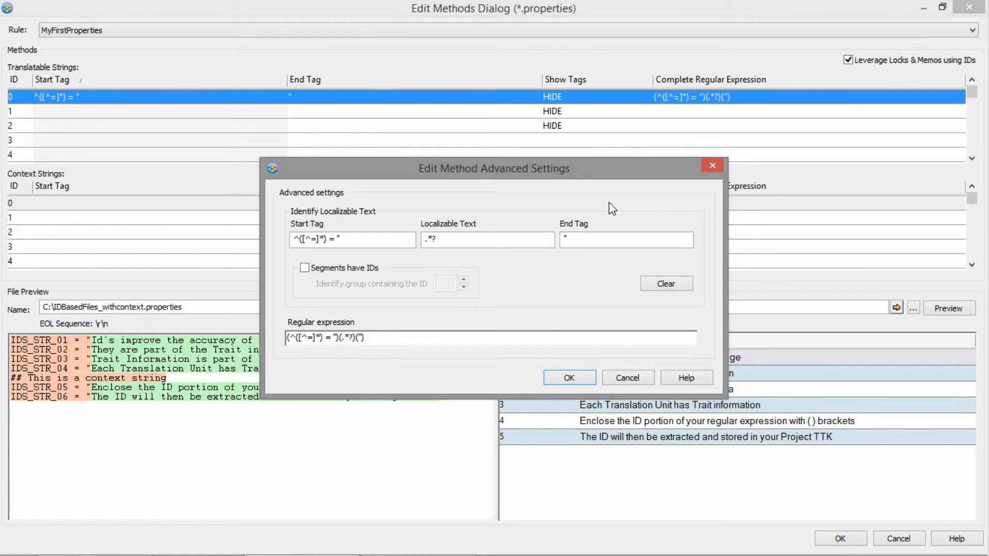
click(465, 239)
double_click(469, 240)
click(470, 239)
click(305, 268)
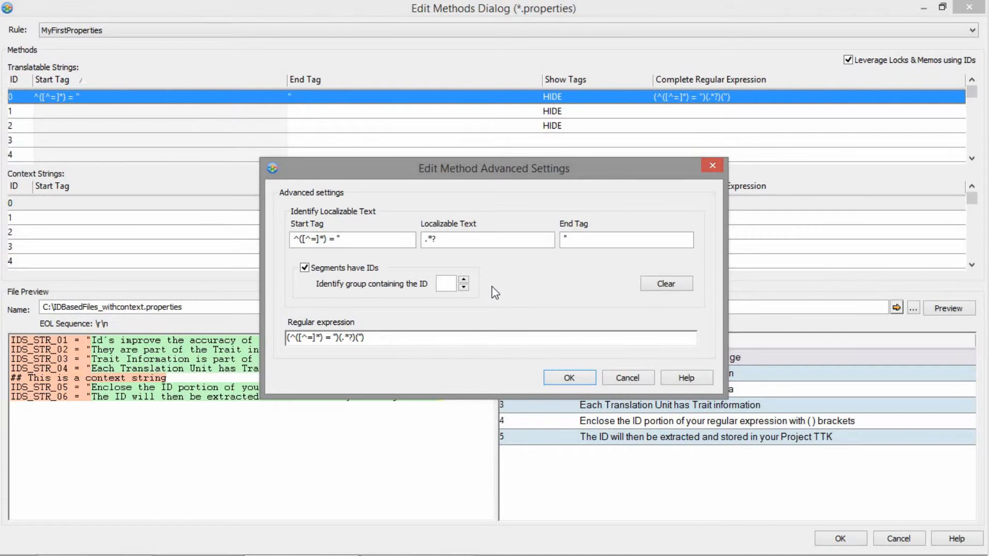
click(464, 280)
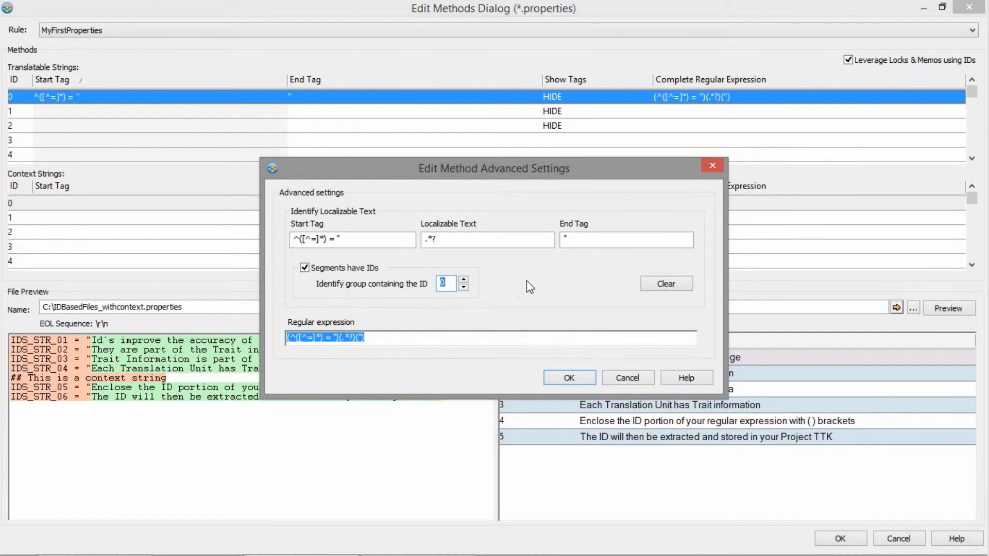
click(464, 280)
click(464, 281)
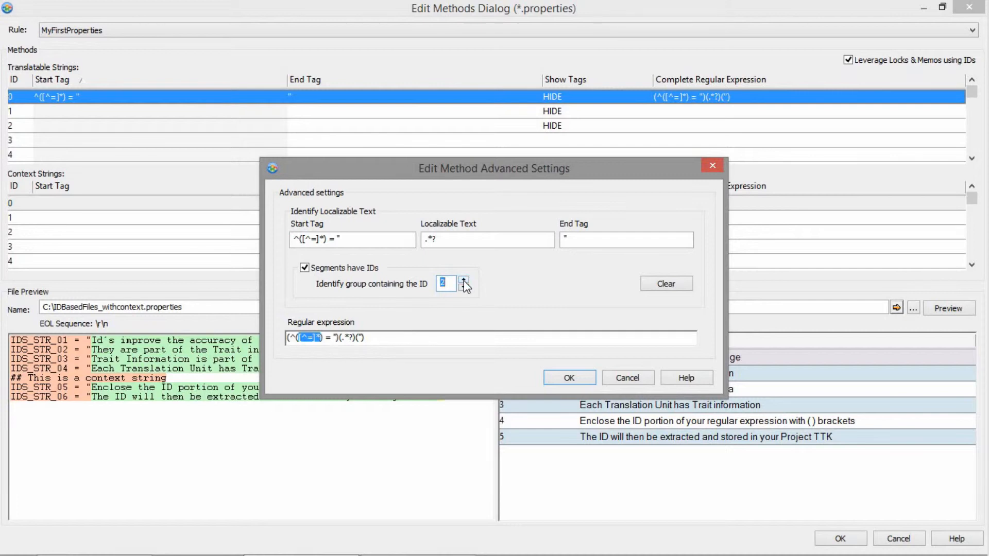
click(571, 376)
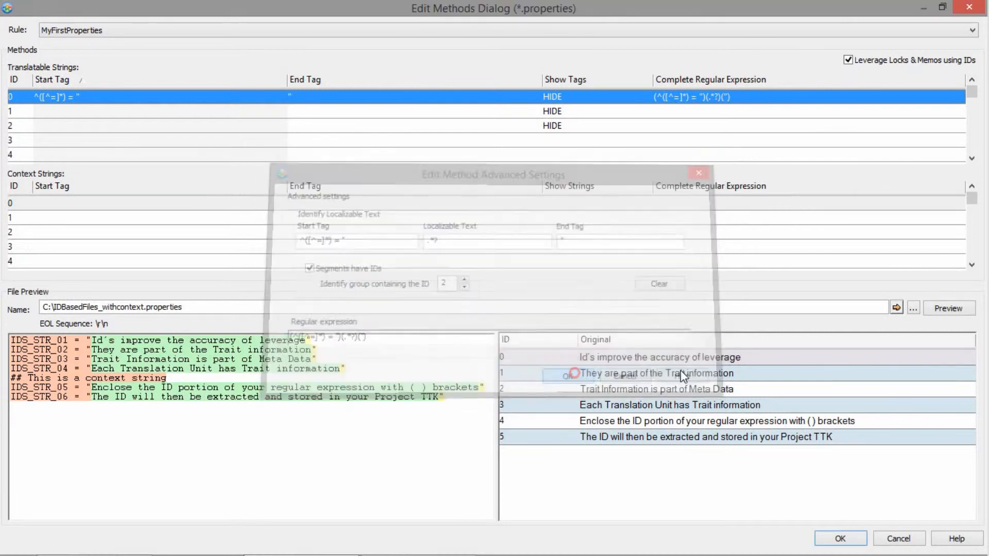
click(957, 309)
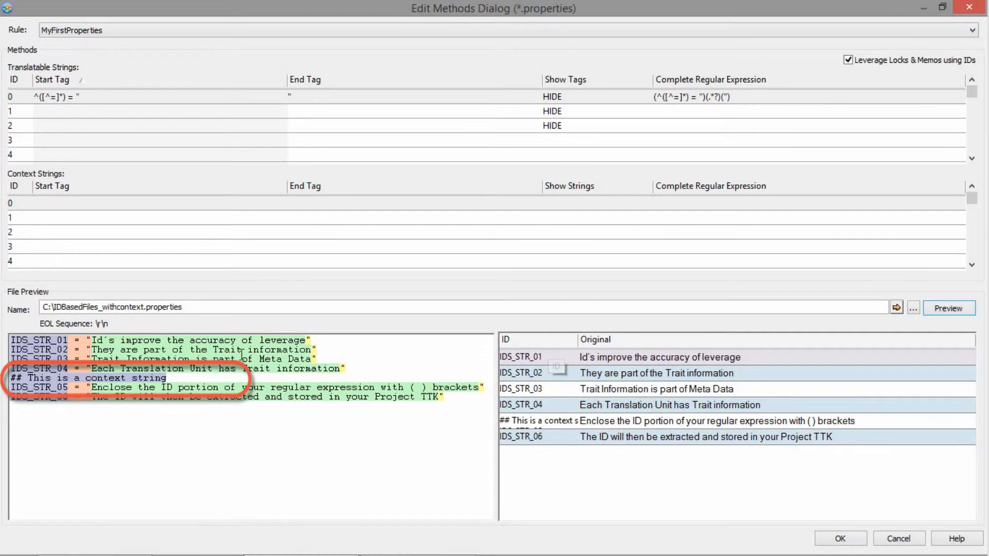
- Define context string method 0 with start tag ^# and end tag \r\n to match the ## comment line
drag(40, 379, 176, 380)
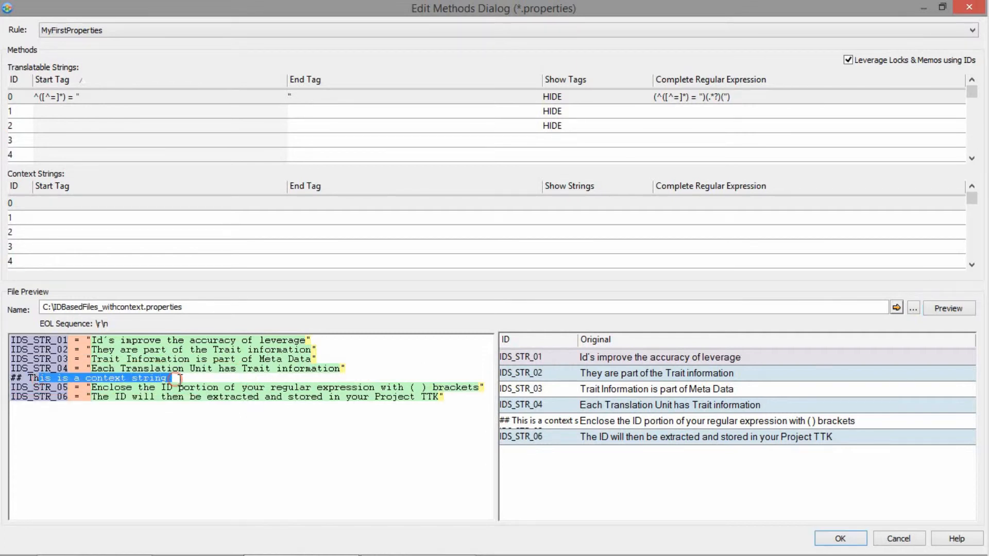
click(211, 388)
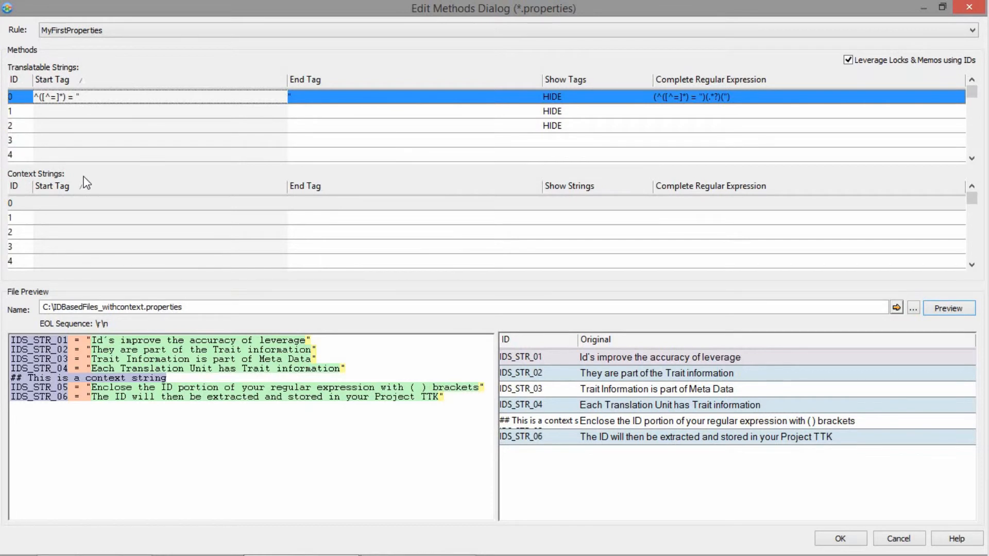
click(65, 204)
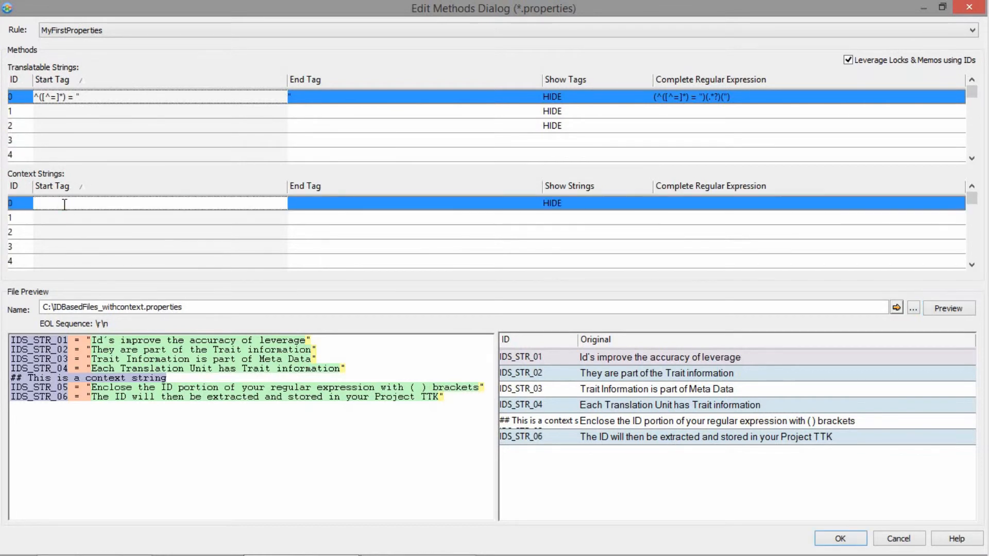
text(^#)
click(313, 201)
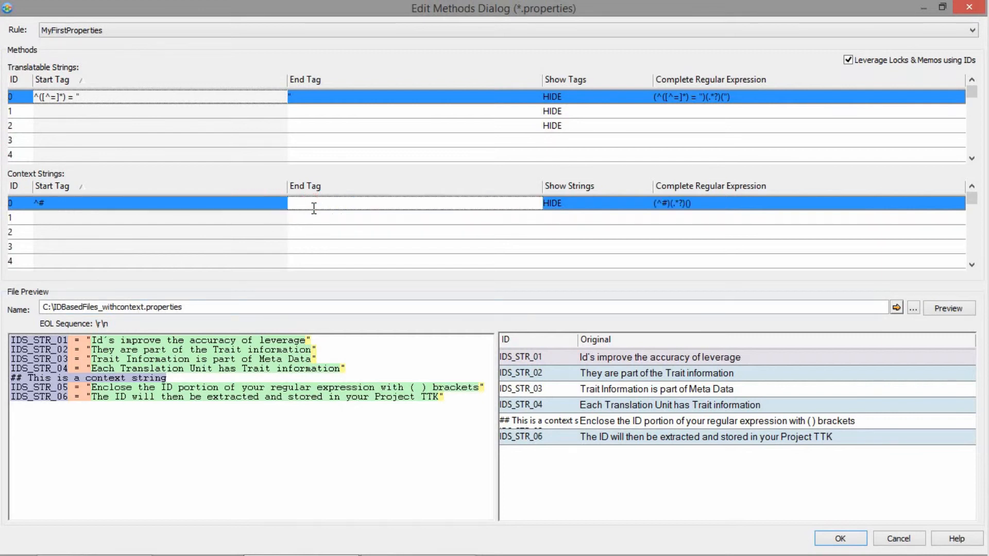
text(\r\n)
- Preview the parsing with the context string method, and save the rule's methods and the user profile
click(962, 309)
click(962, 309)
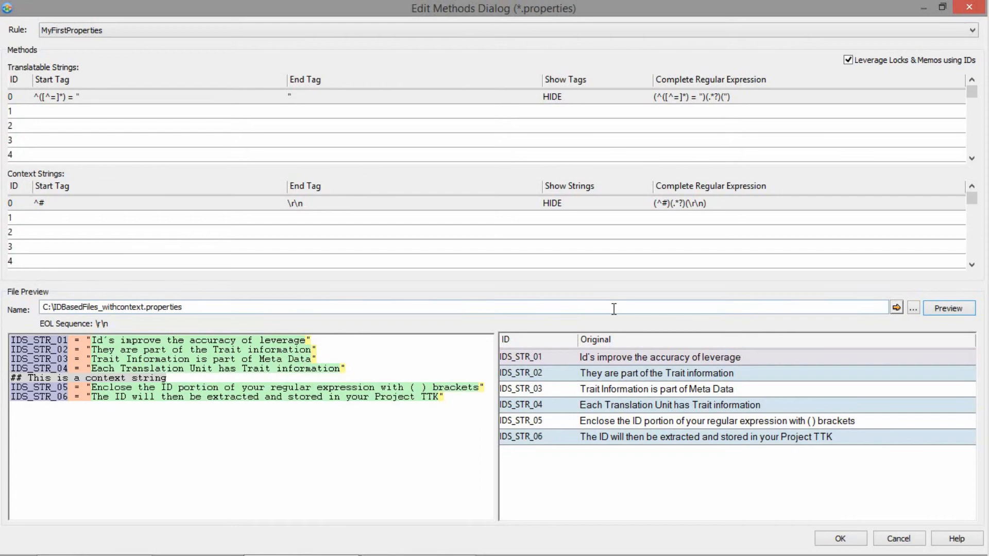
click(833, 535)
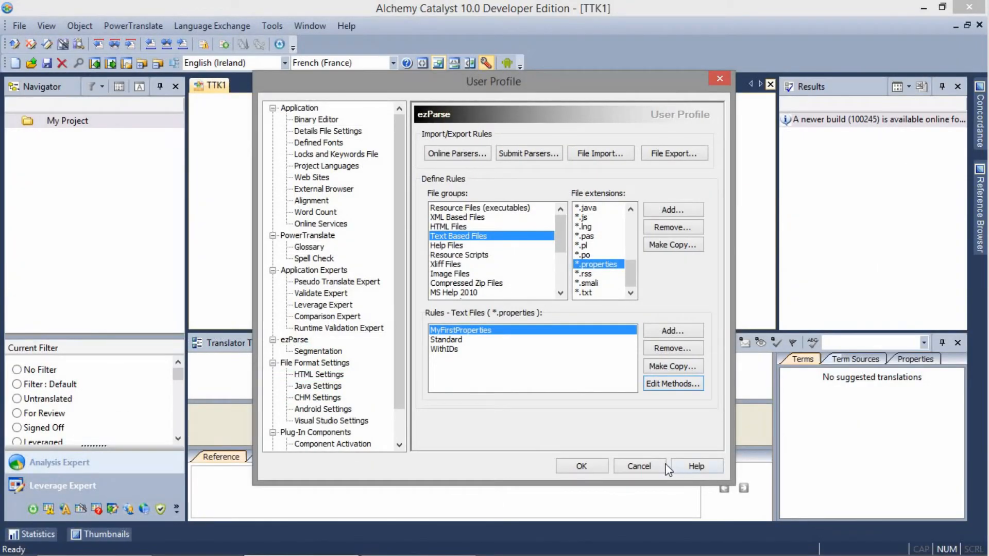
click(586, 466)
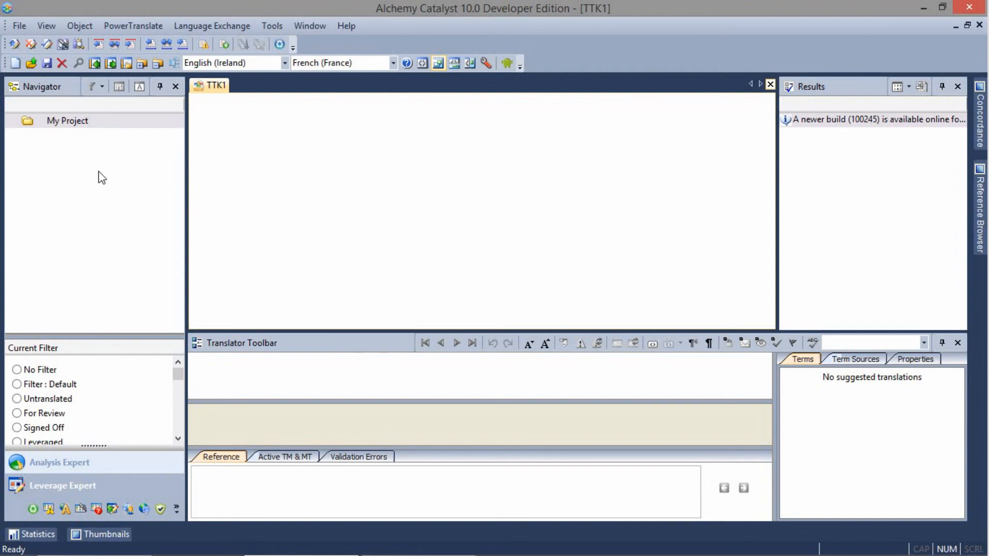
- Insert the text file IDBasedFiles_withcontext.properties from Local Disk (C:) into My Project
right_click(52, 120)
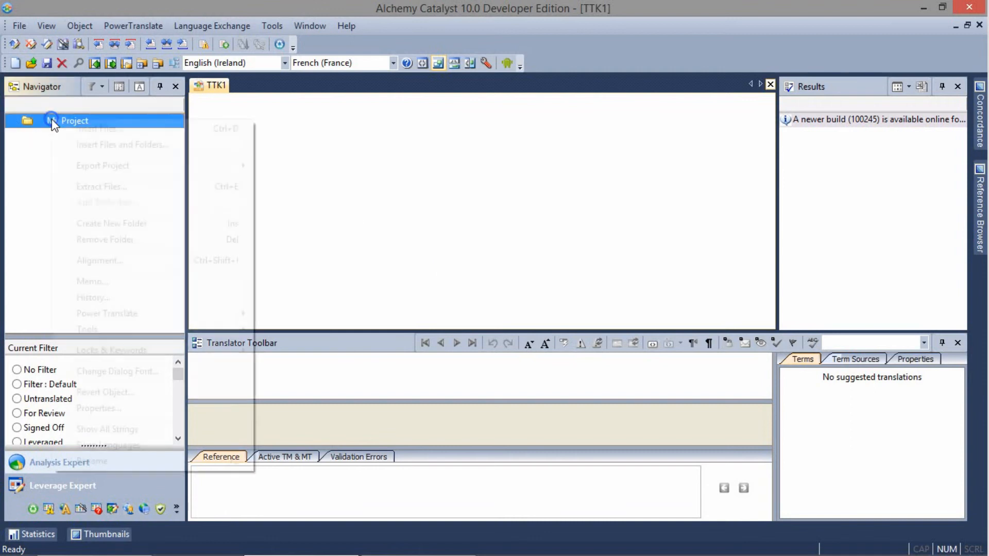
click(93, 130)
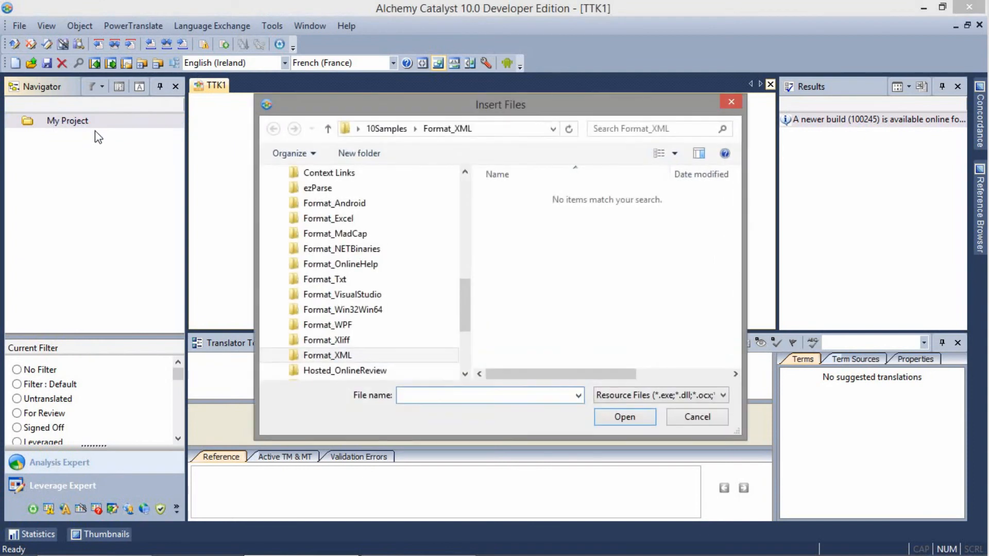
click(723, 395)
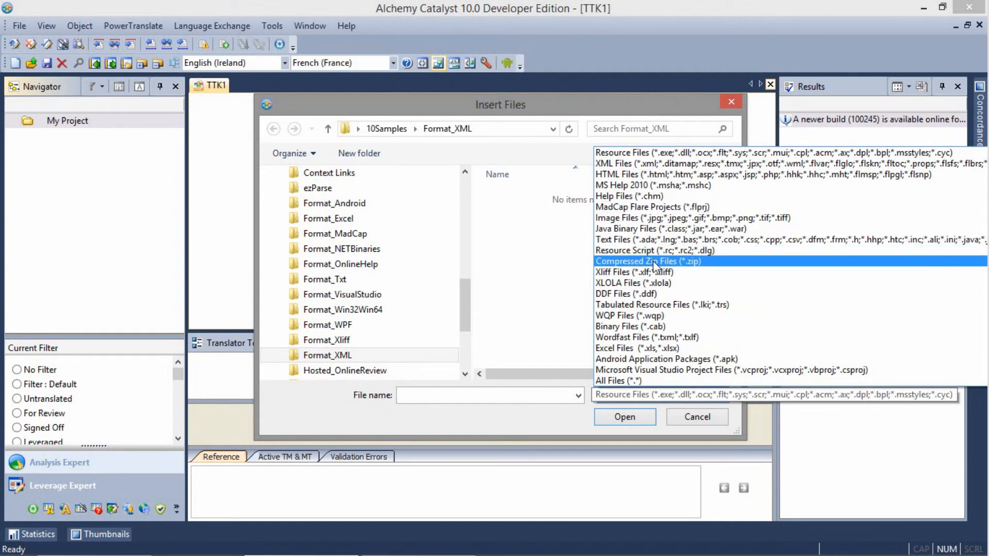
click(644, 239)
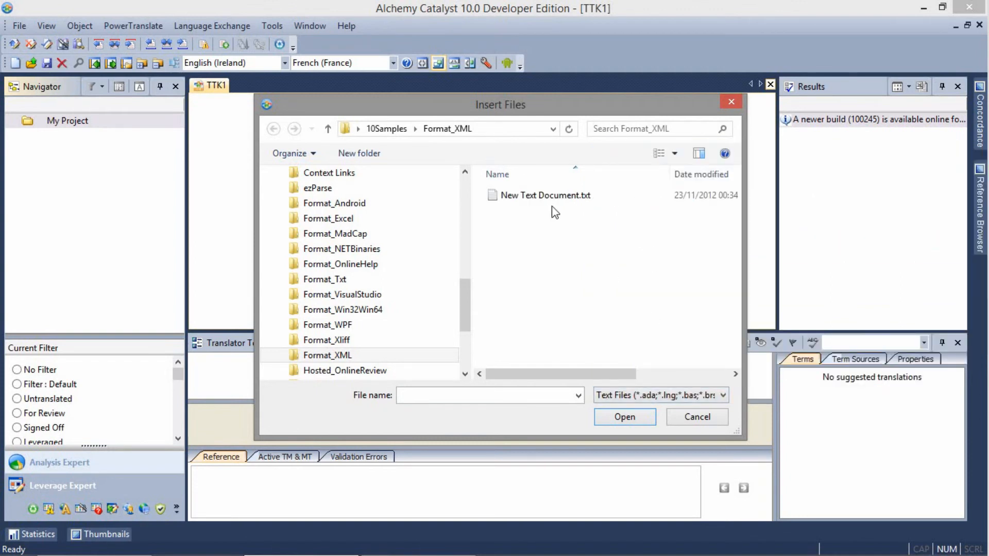
drag(458, 281, 465, 245)
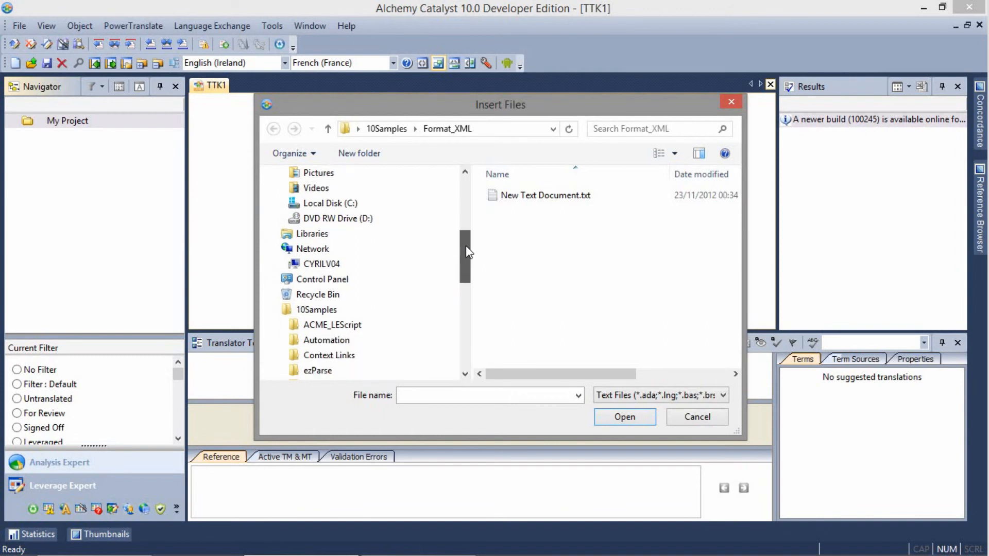
click(342, 204)
click(735, 362)
click(546, 359)
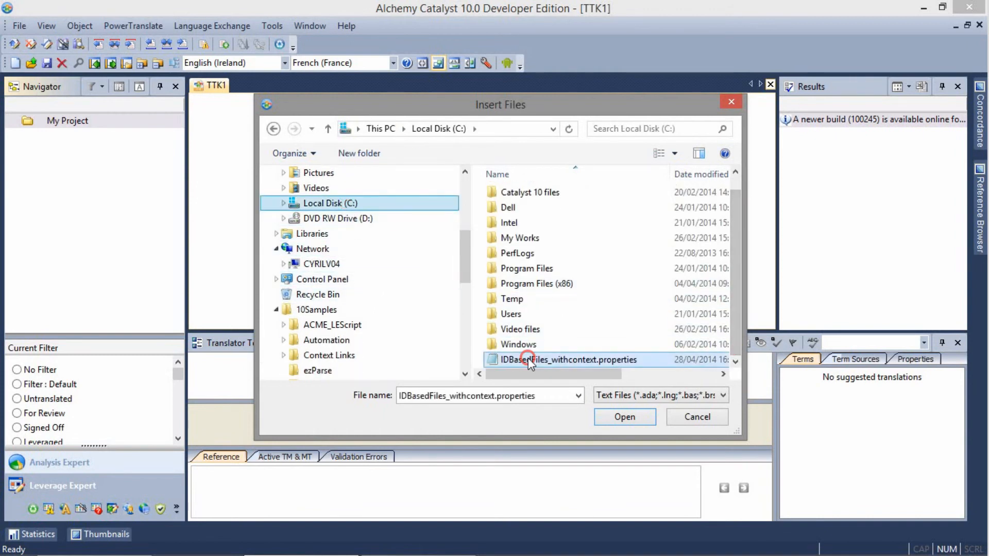
click(624, 417)
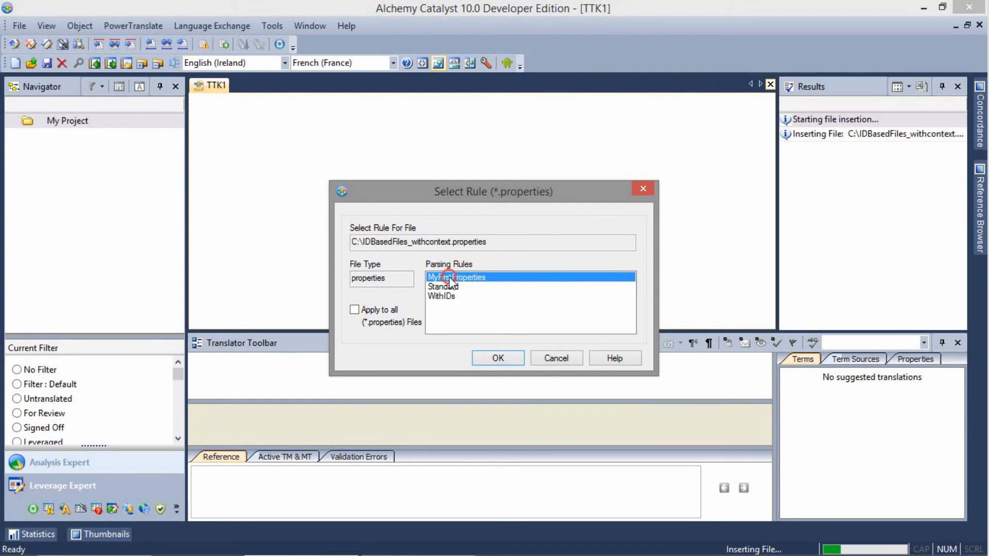
- Apply the MyFirstProperties parsing rule to the inserted file and open its strings from the project
click(498, 359)
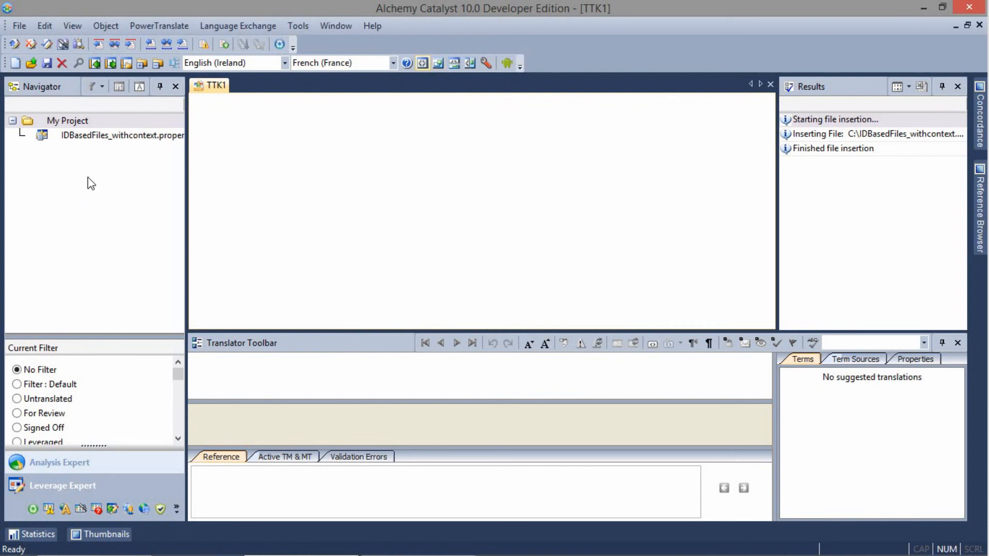
double_click(93, 136)
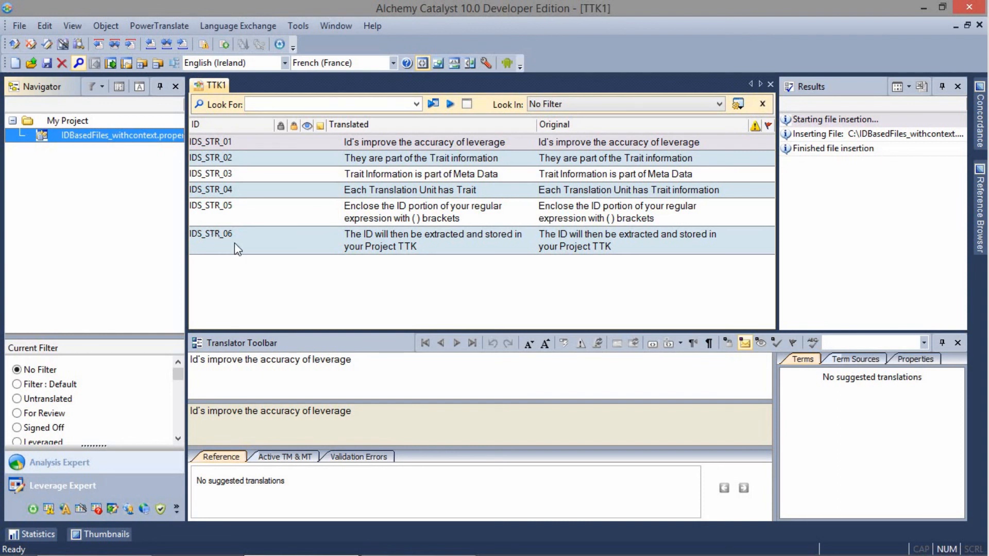